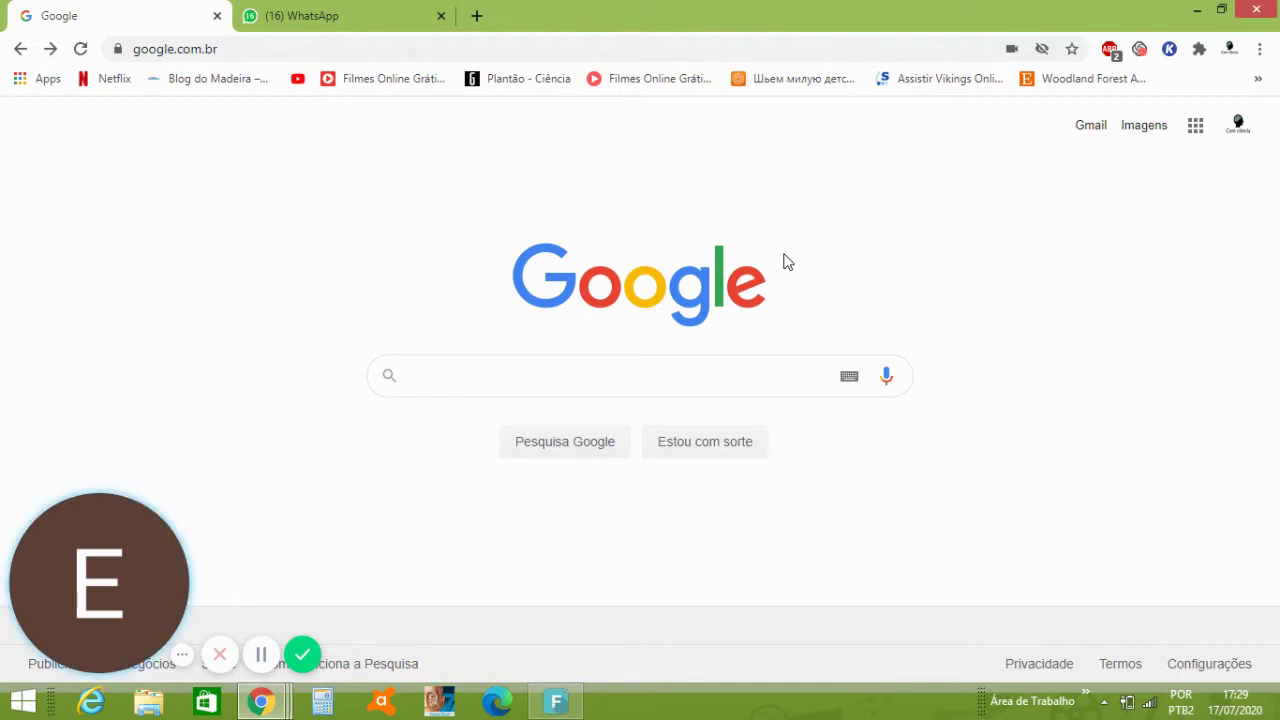
- Search Google for "chrme web store" and go to the Chrome Web Store's extensions section
click(514, 377)
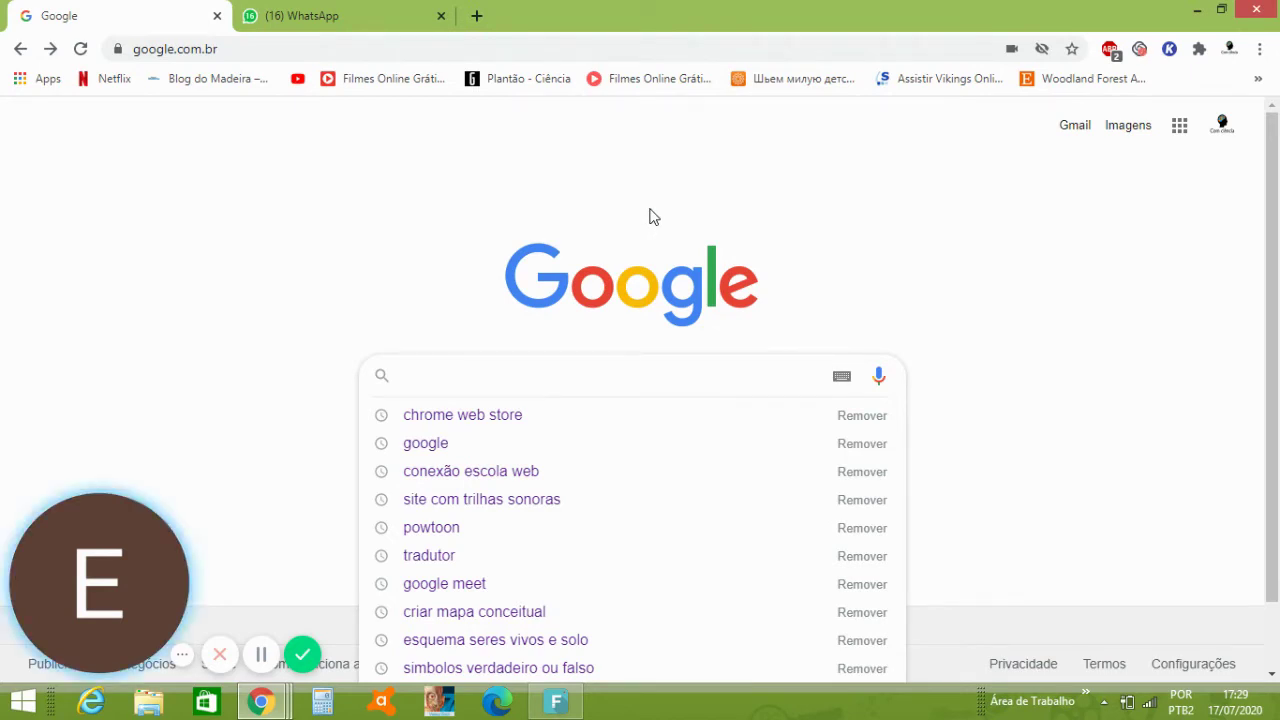
text(ch)
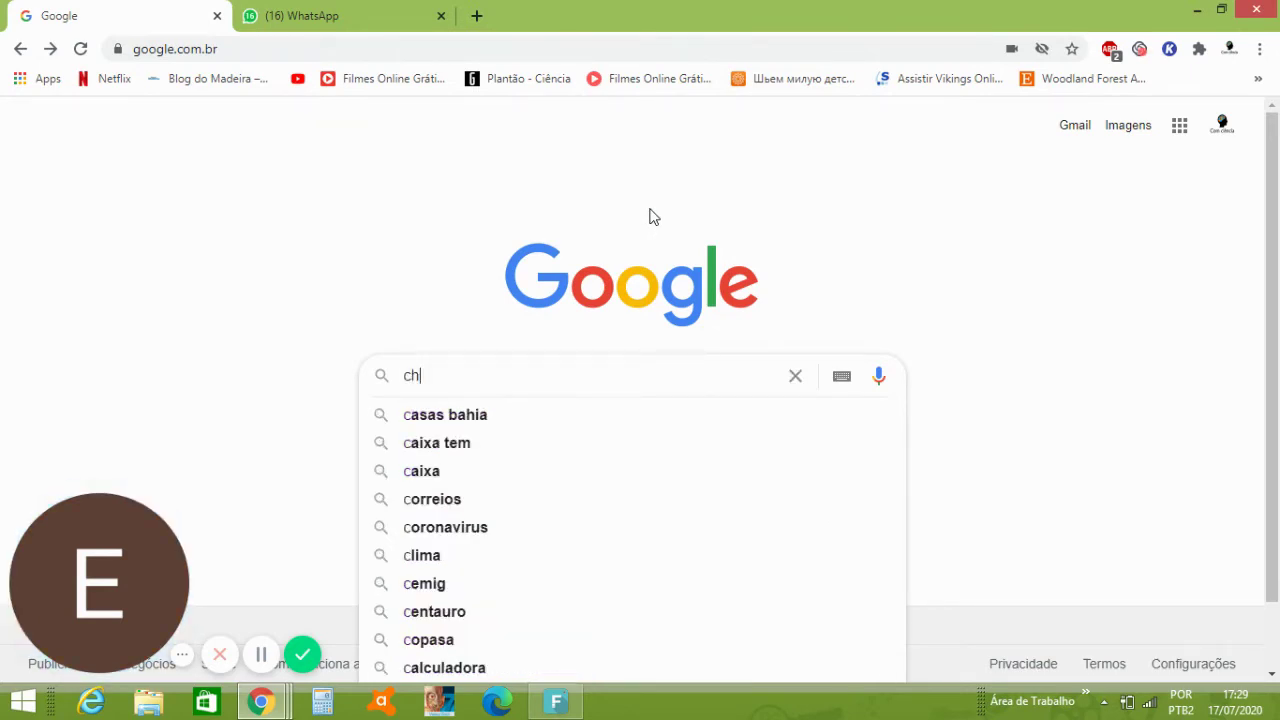
text(rme w)
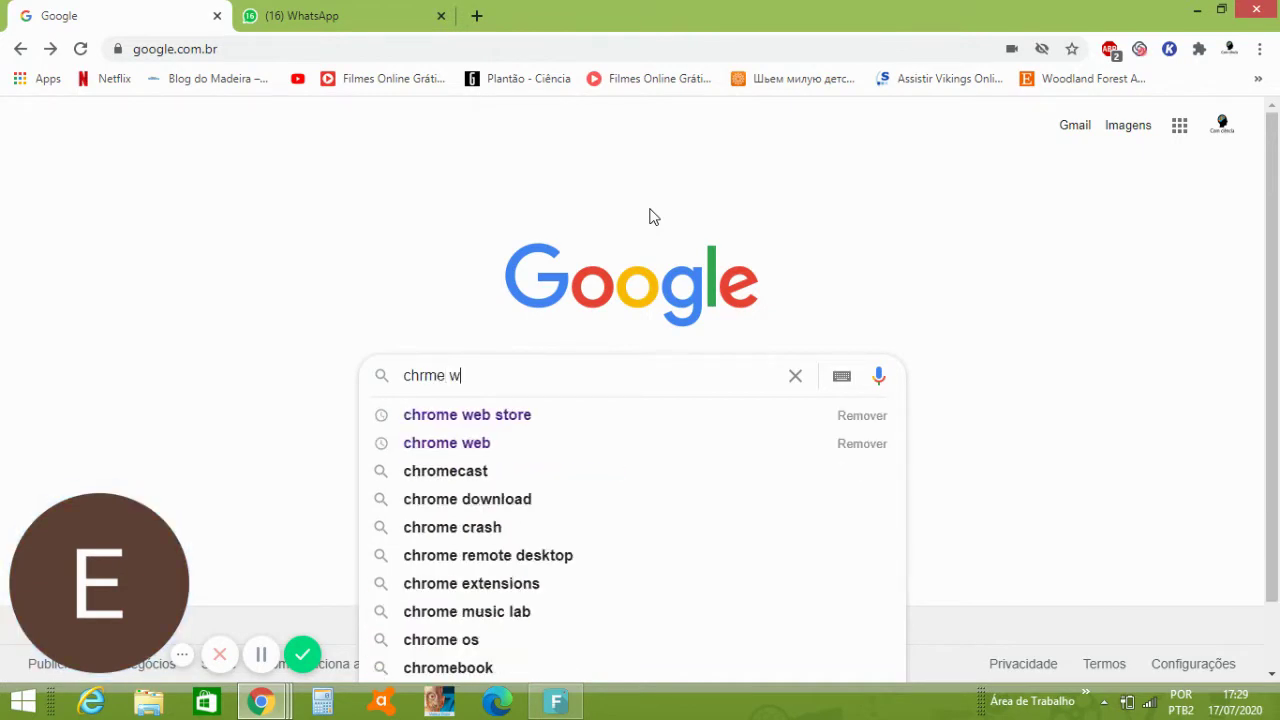
text(eb )
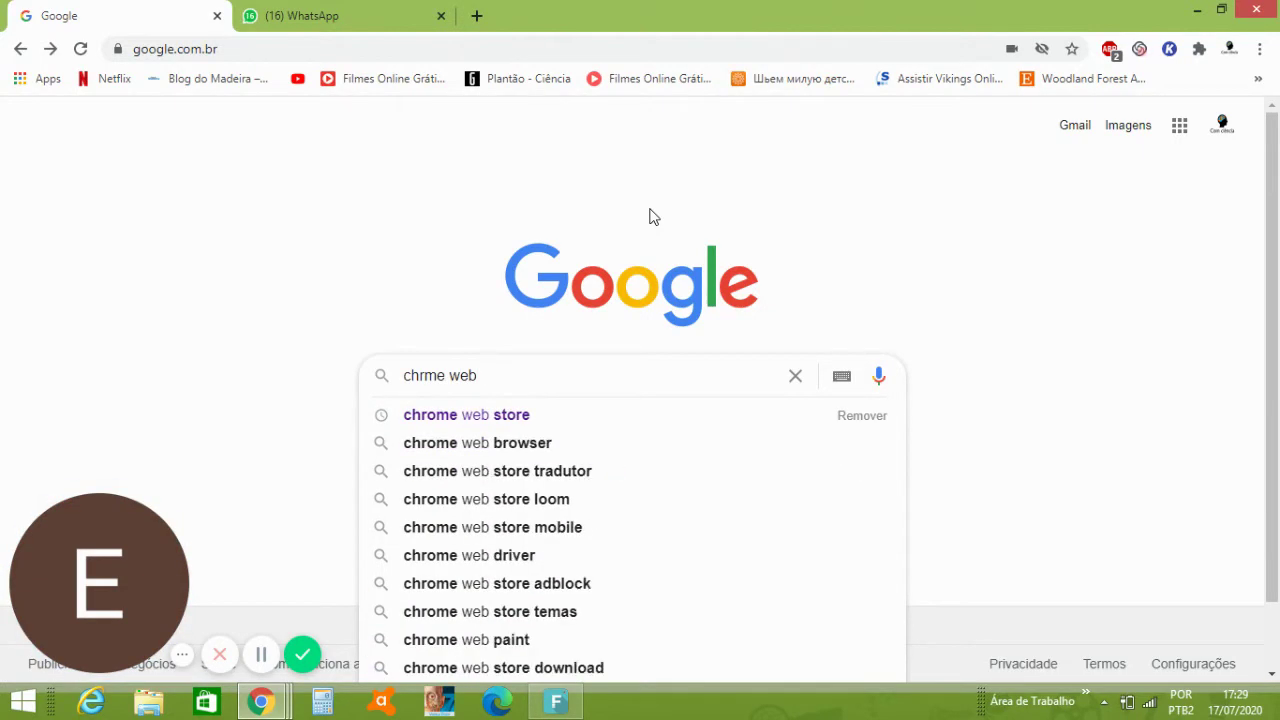
text(store)
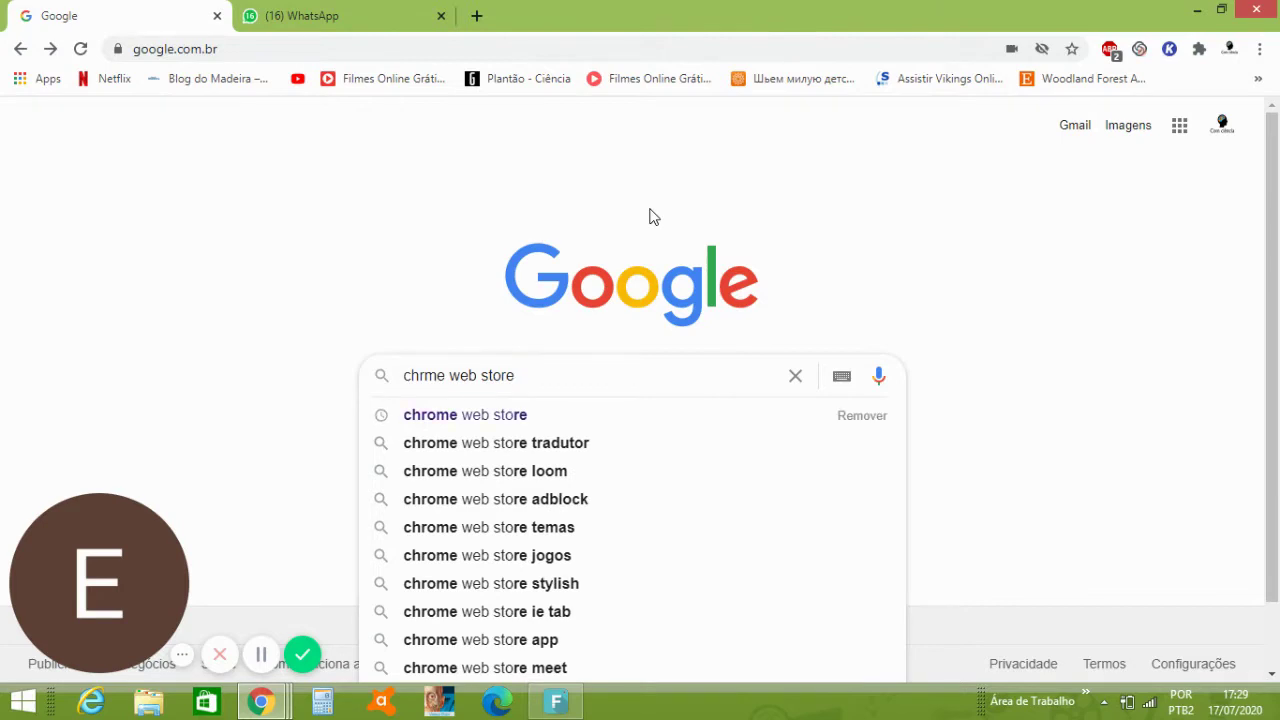
key(Return)
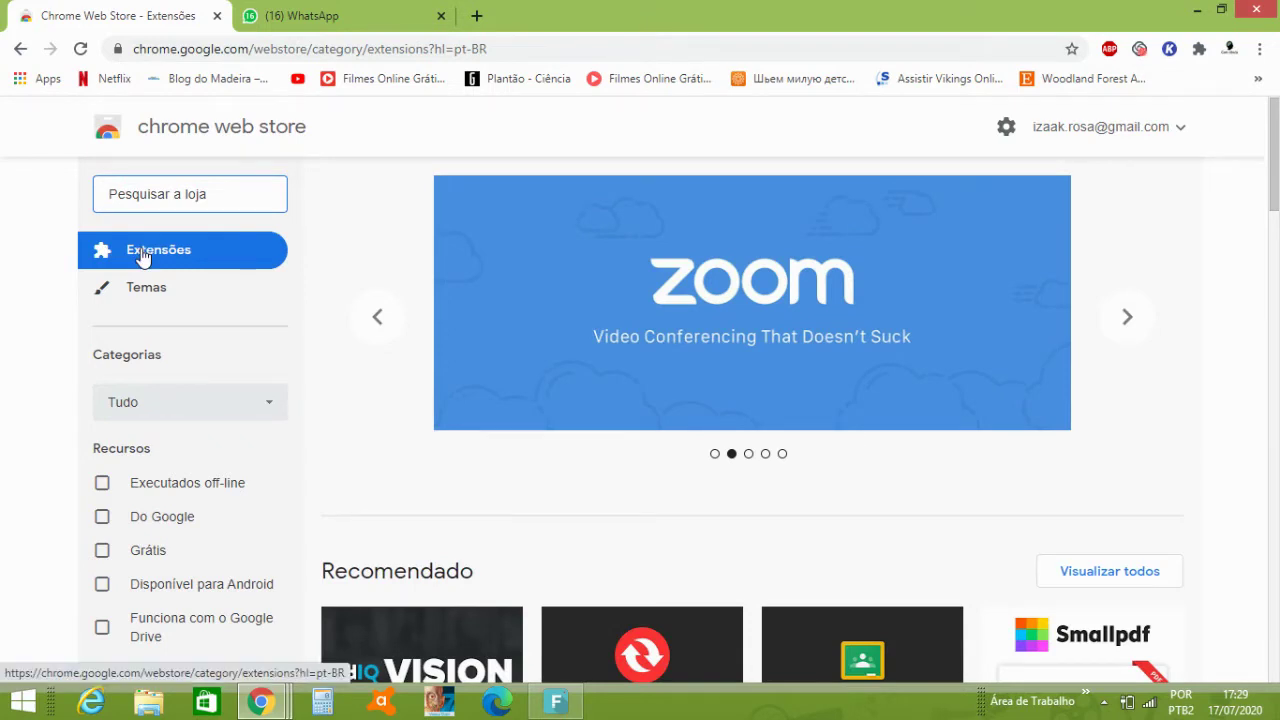
click(145, 257)
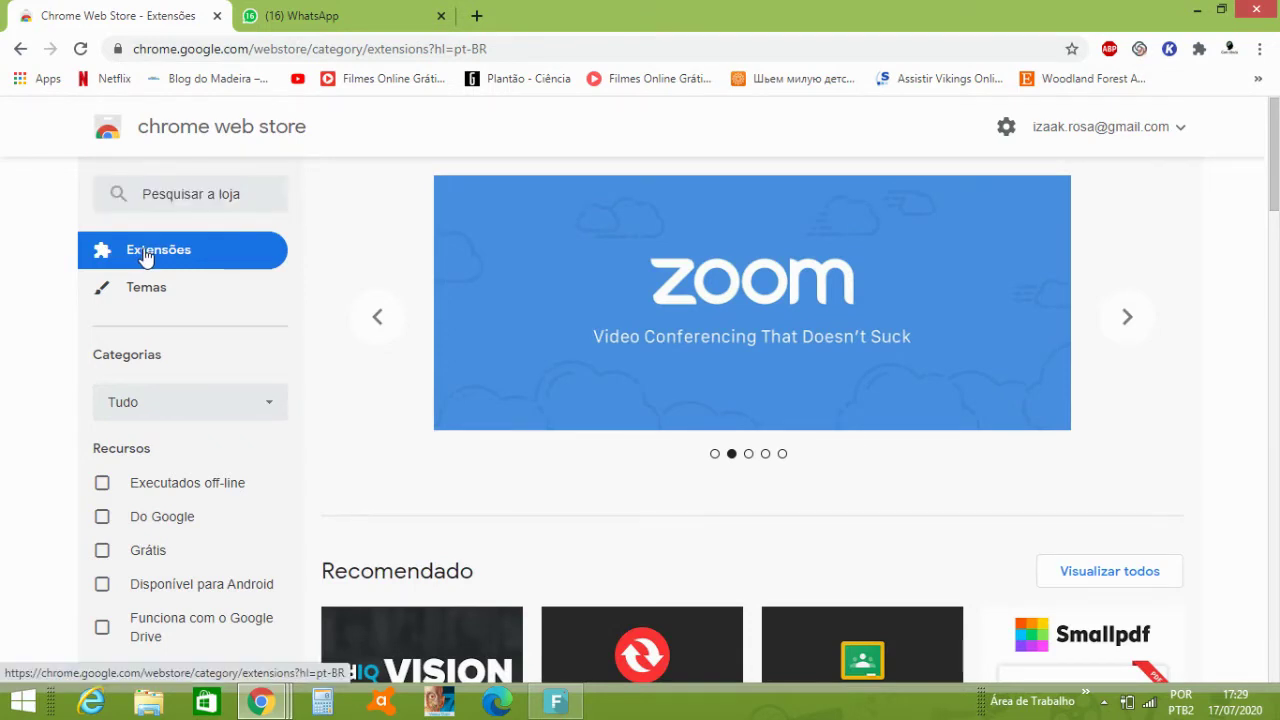
- Search the Chrome Web Store for "meet attendance"
click(195, 192)
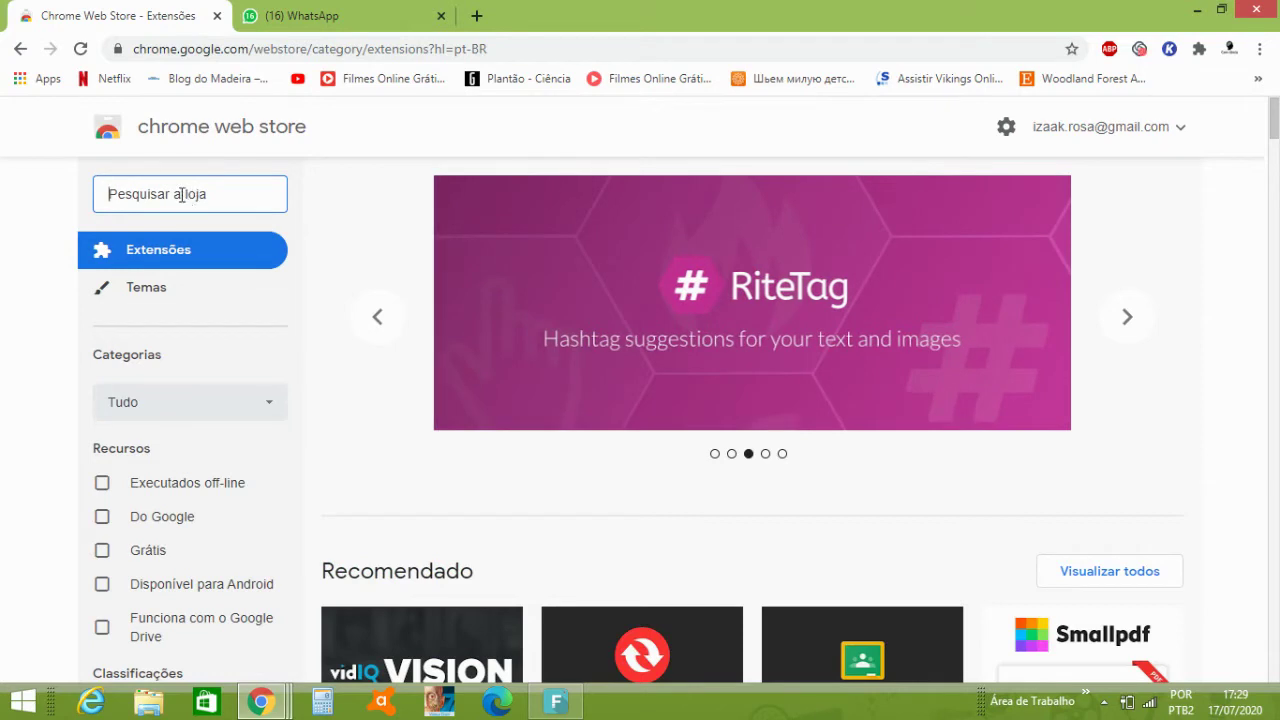
text(meet att)
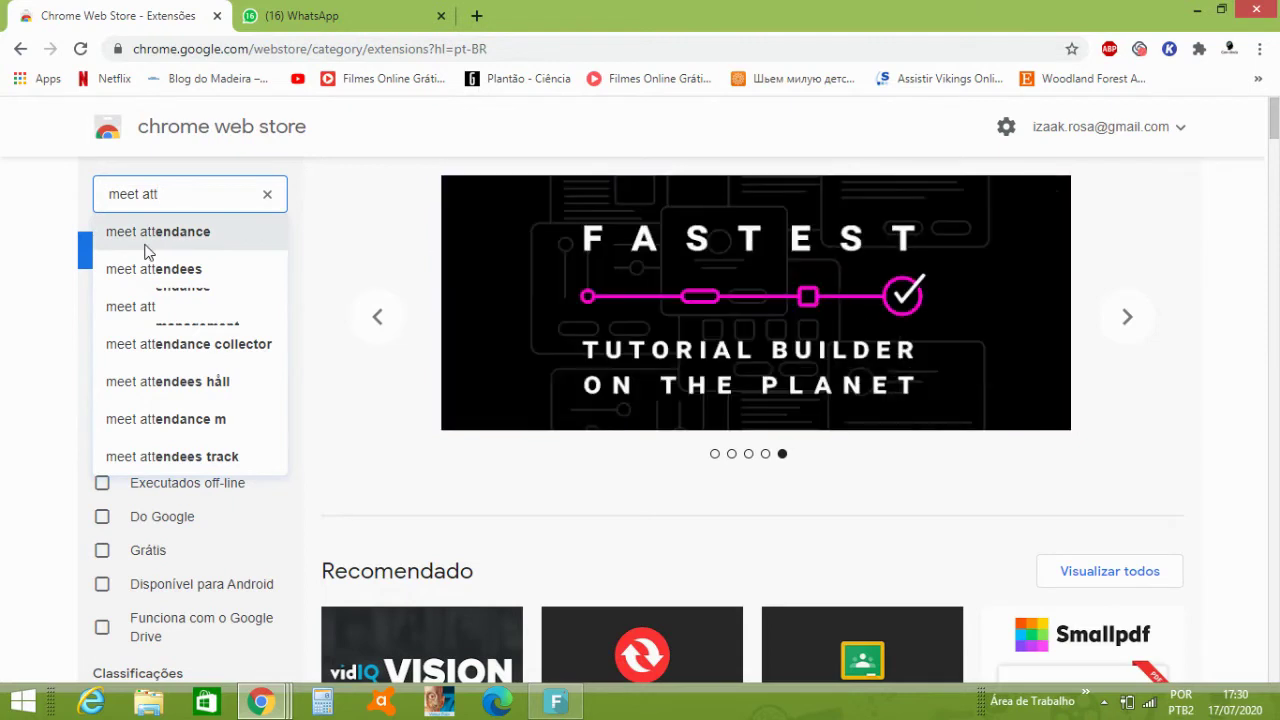
click(160, 237)
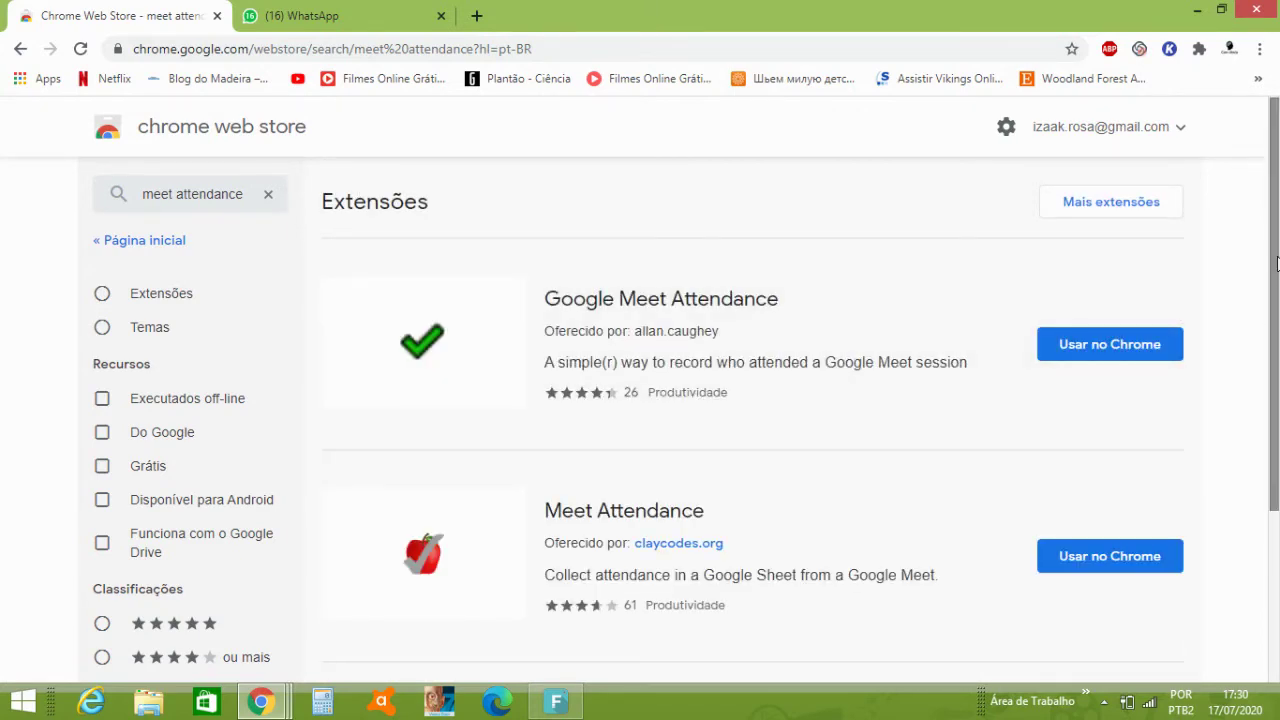
- Add the Meet Attendance extension offered by claycodes.org to Chrome and dismiss its installation notice
drag(1275, 263, 1277, 356)
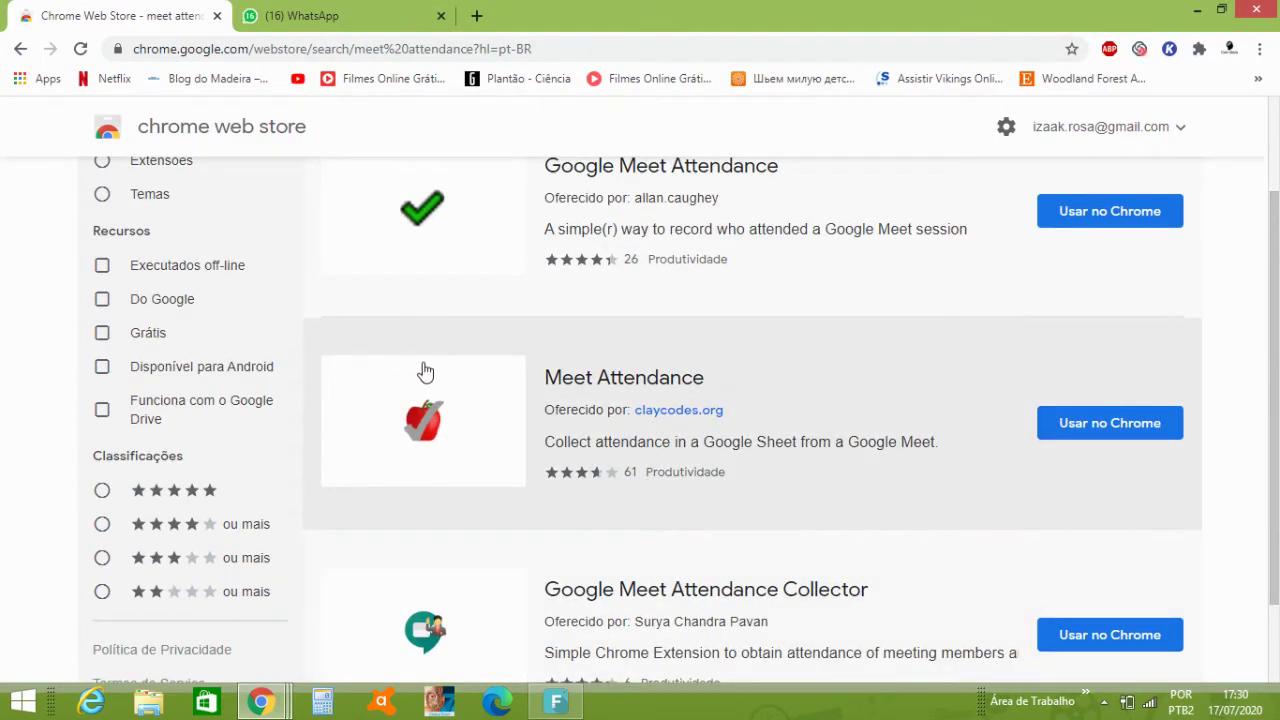
click(1120, 430)
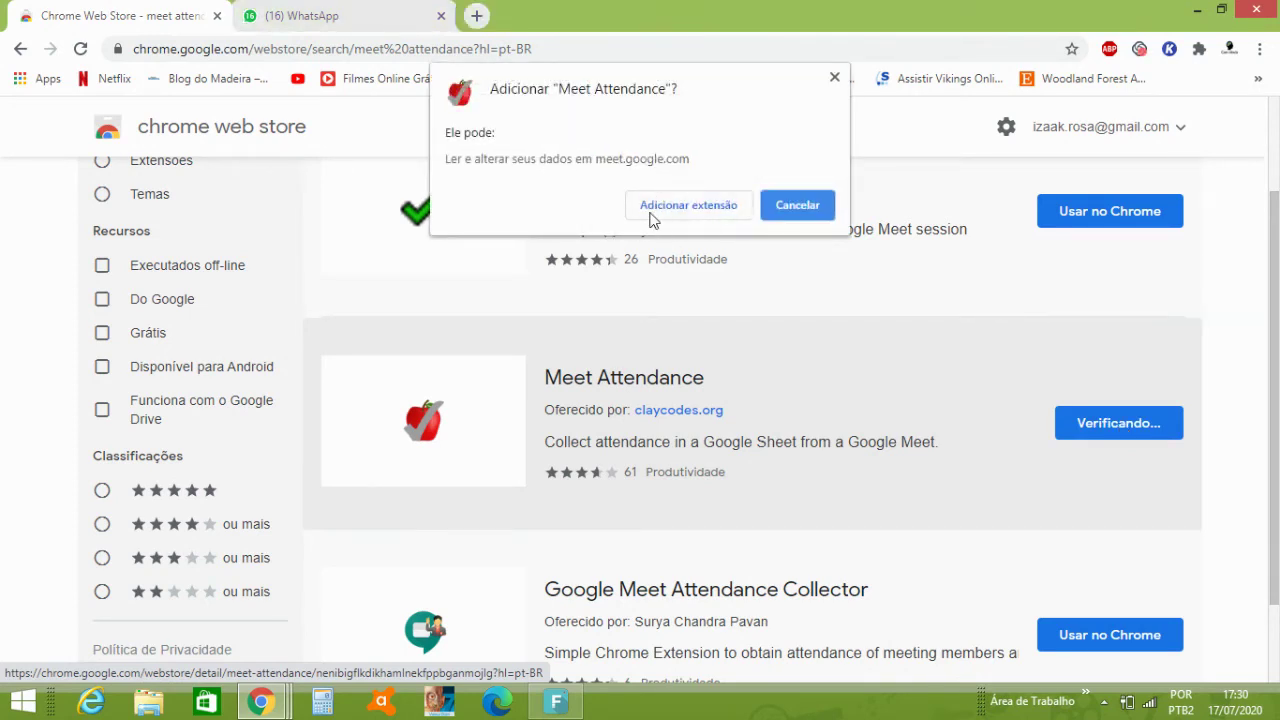
click(655, 210)
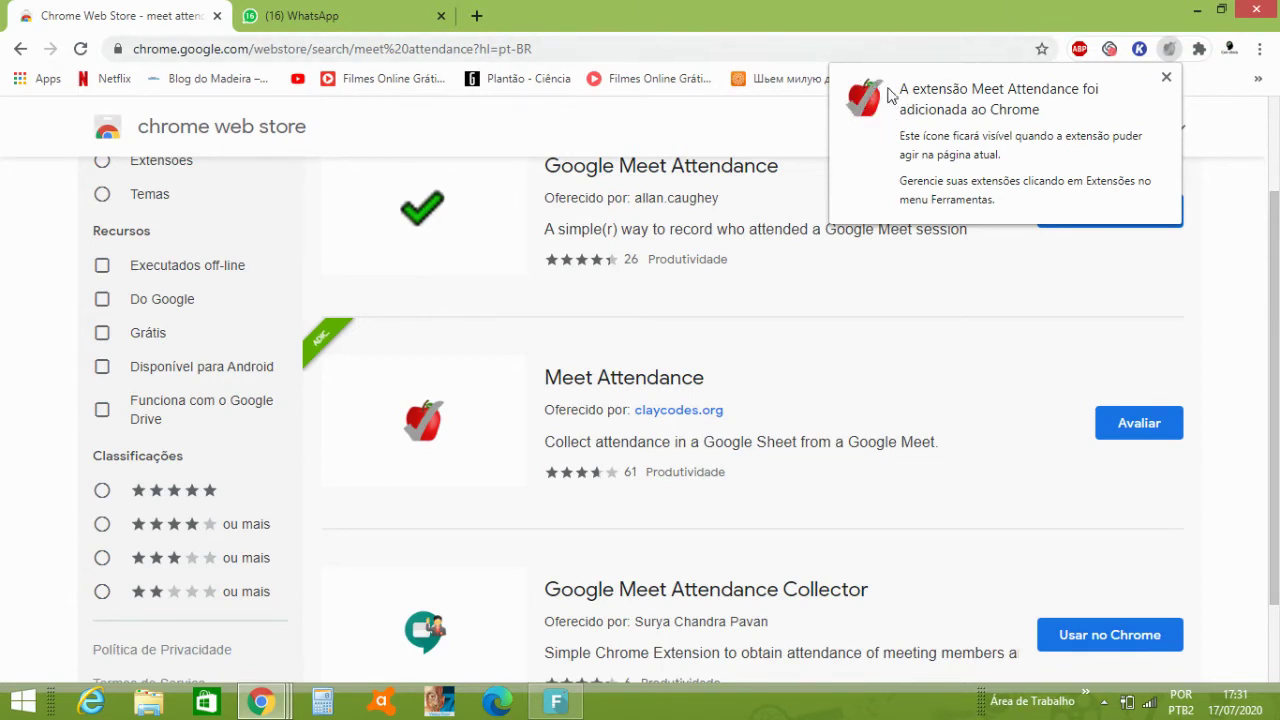
click(907, 44)
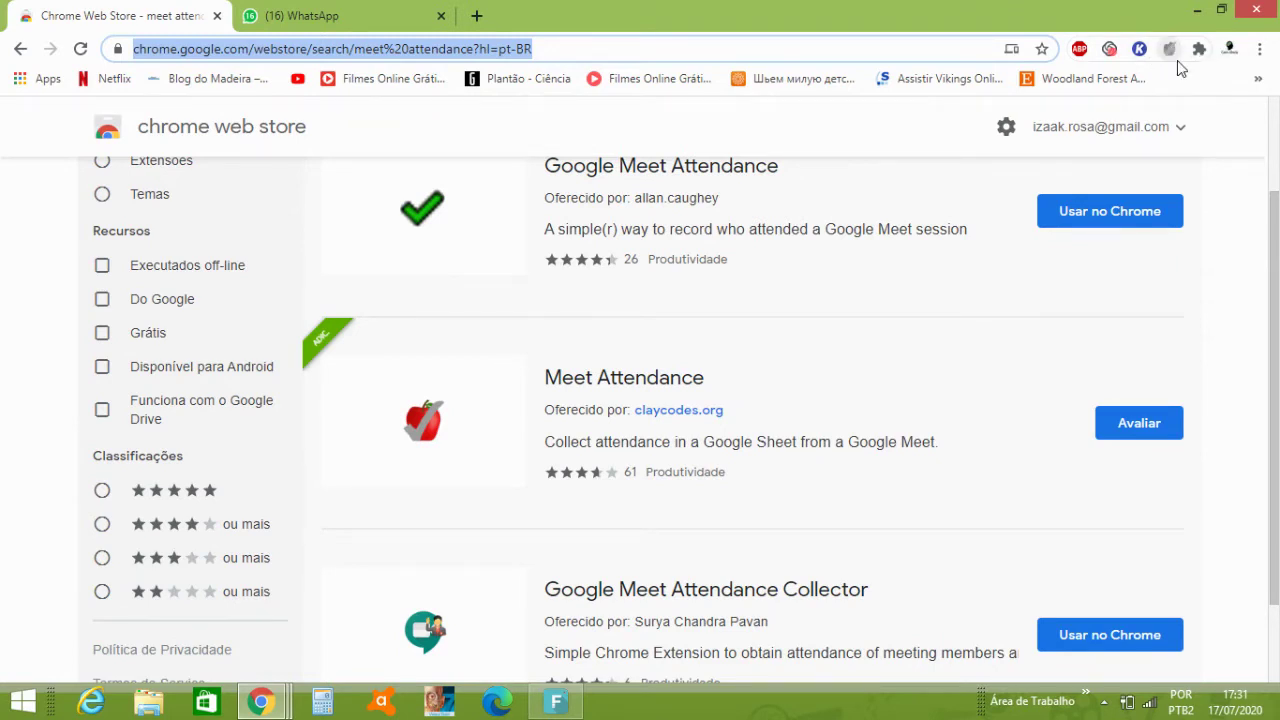
- Start a new Google Meet meeting, join it with microphone and camera off, and dismiss the add-people dialog
click(1155, 52)
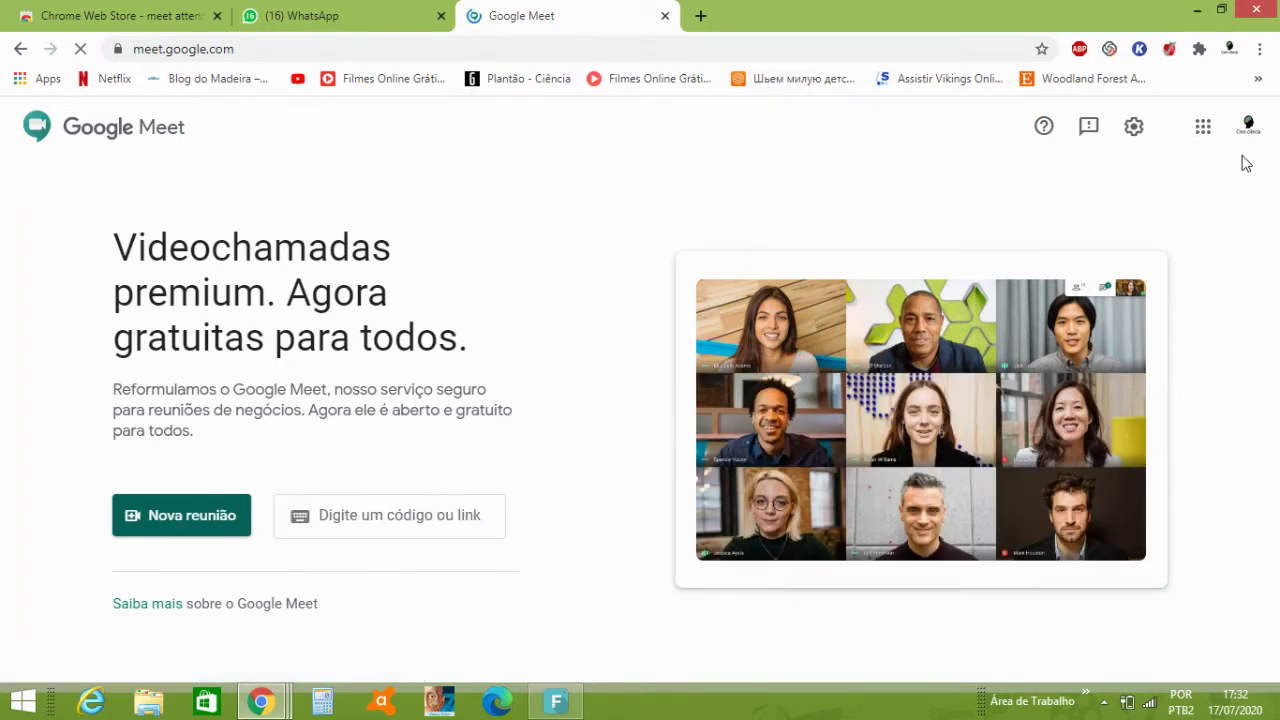
click(183, 516)
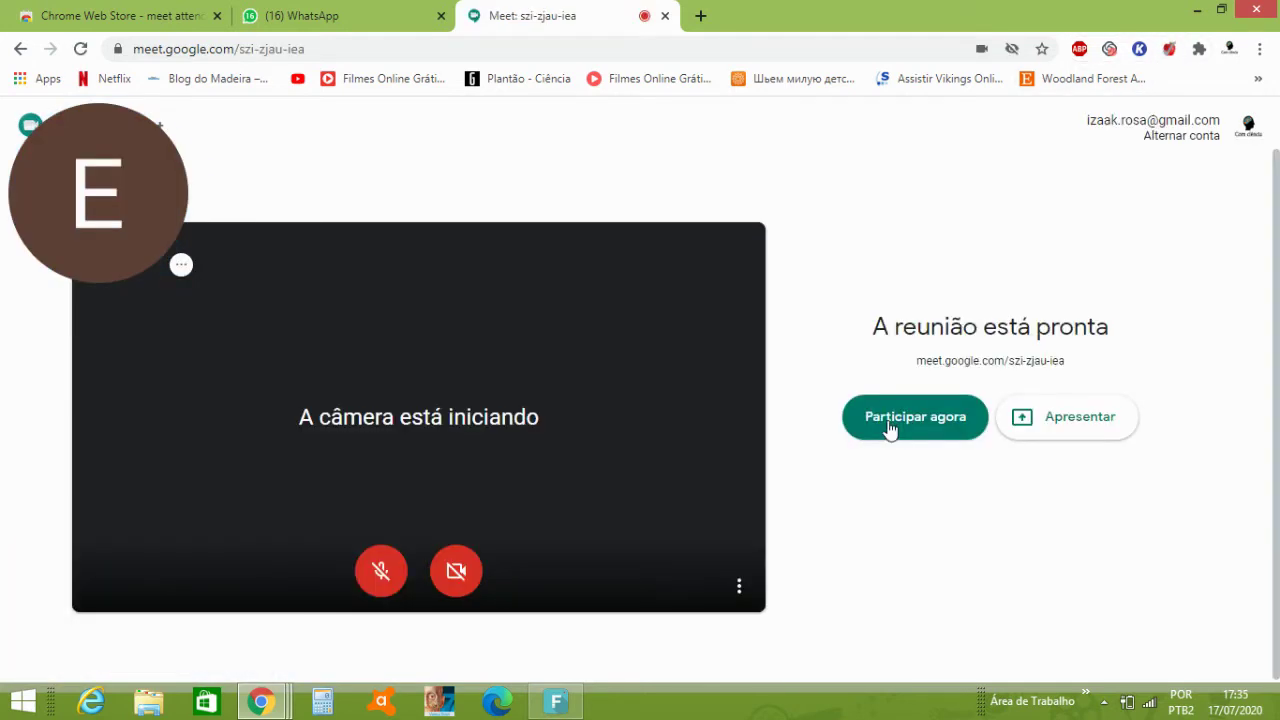
click(890, 420)
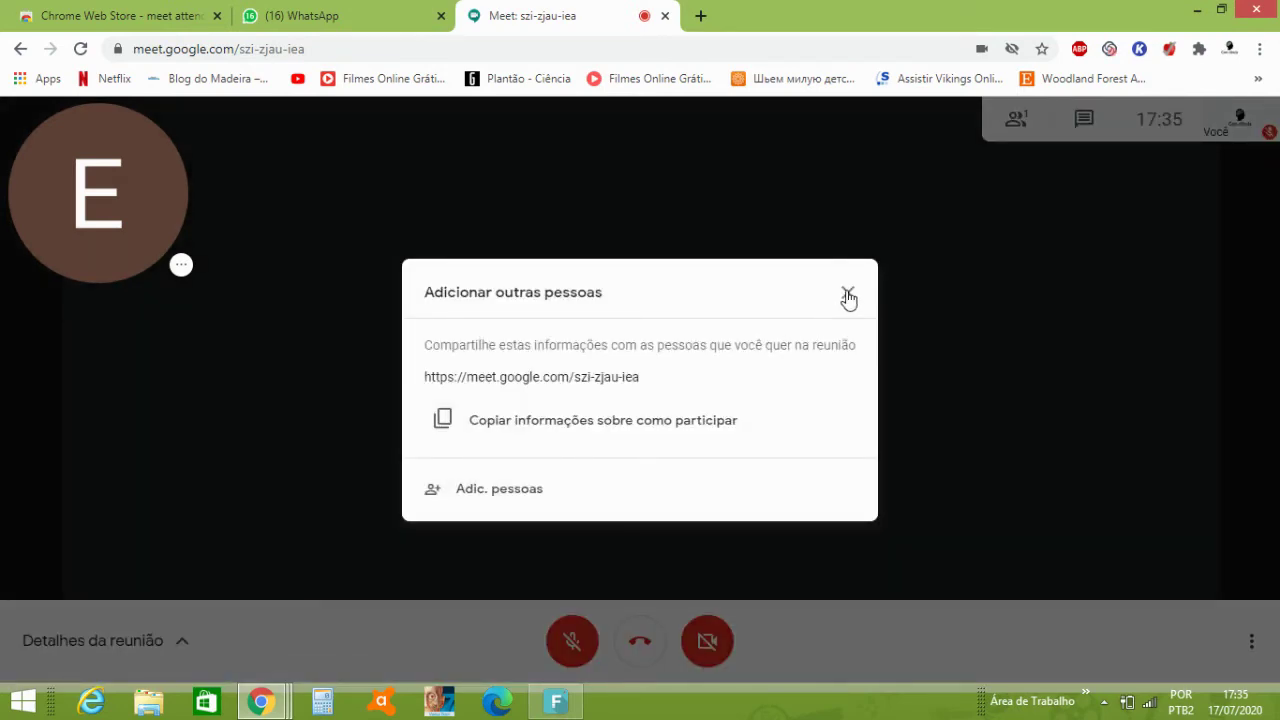
click(847, 295)
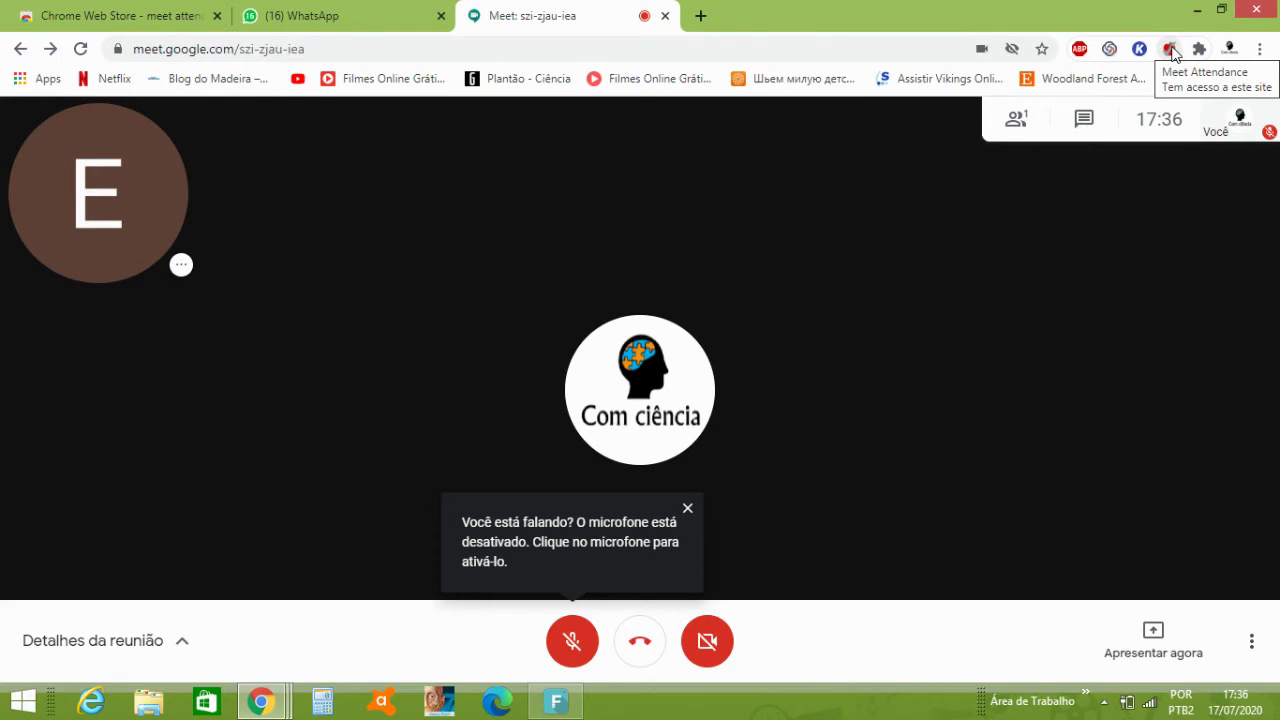
- Show the meeting's participant list and open the attendance spreadsheet from the Meet Attendance extension
click(1016, 122)
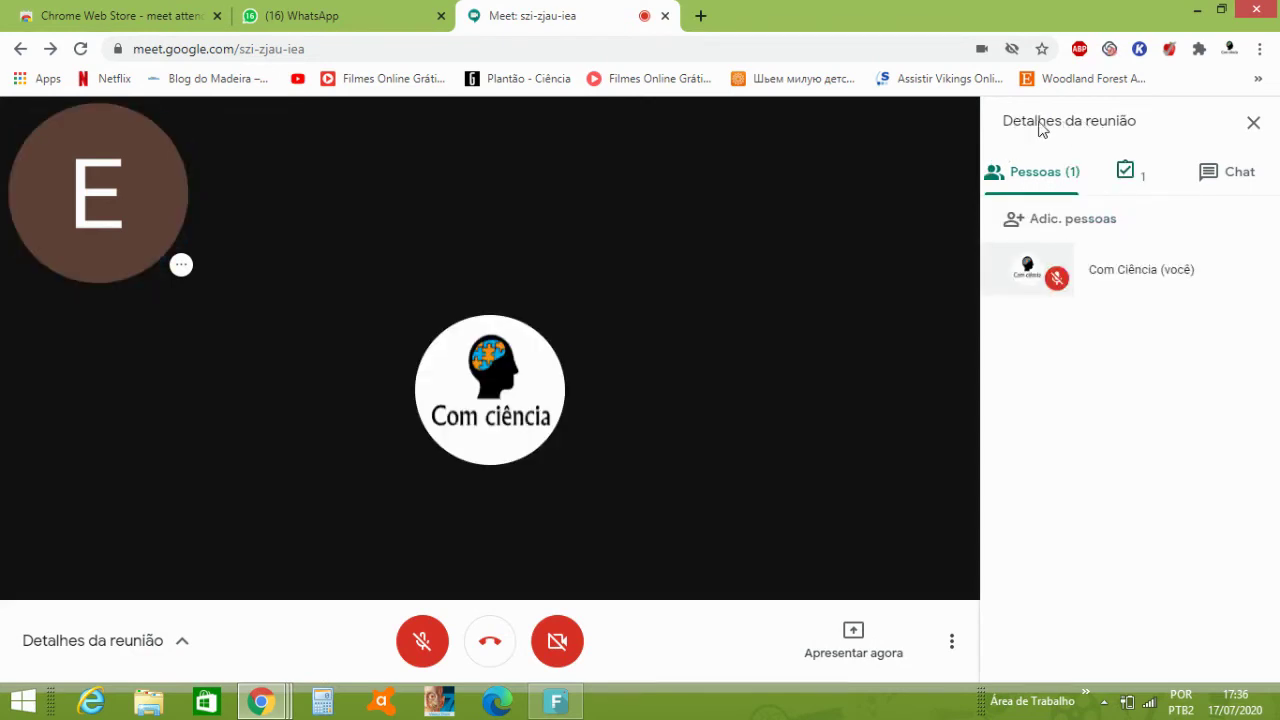
click(1253, 125)
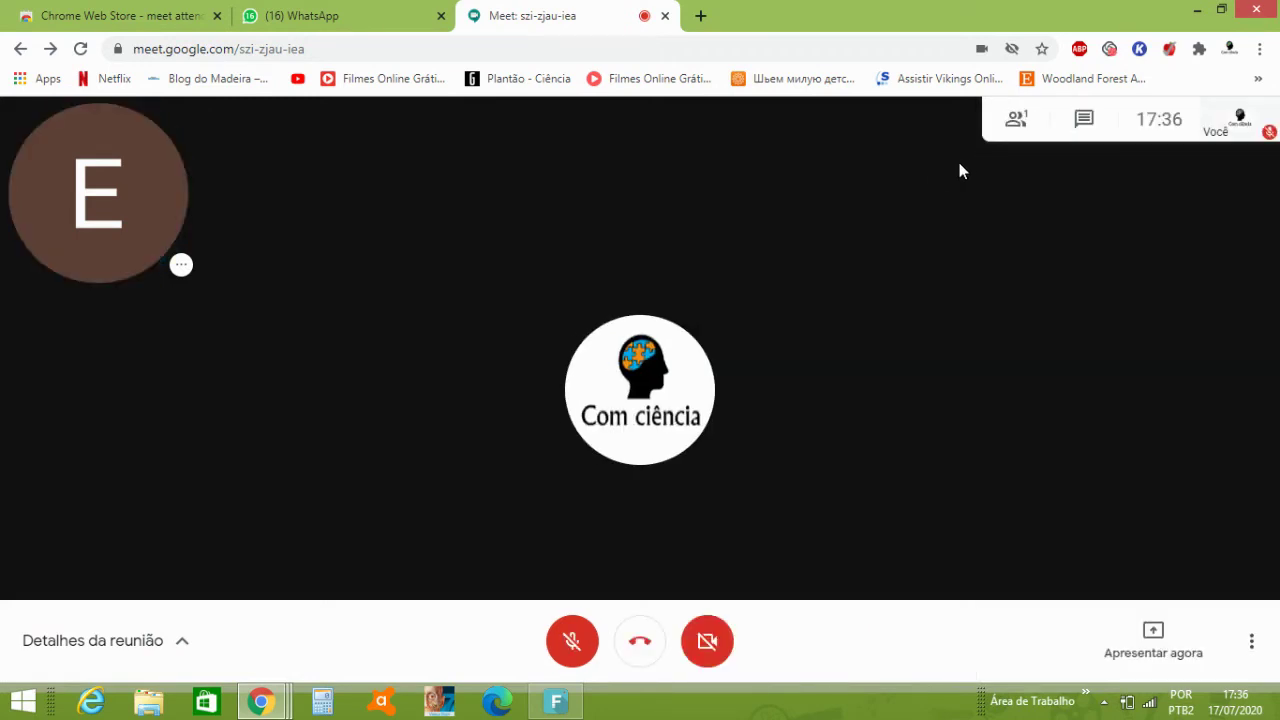
click(1020, 124)
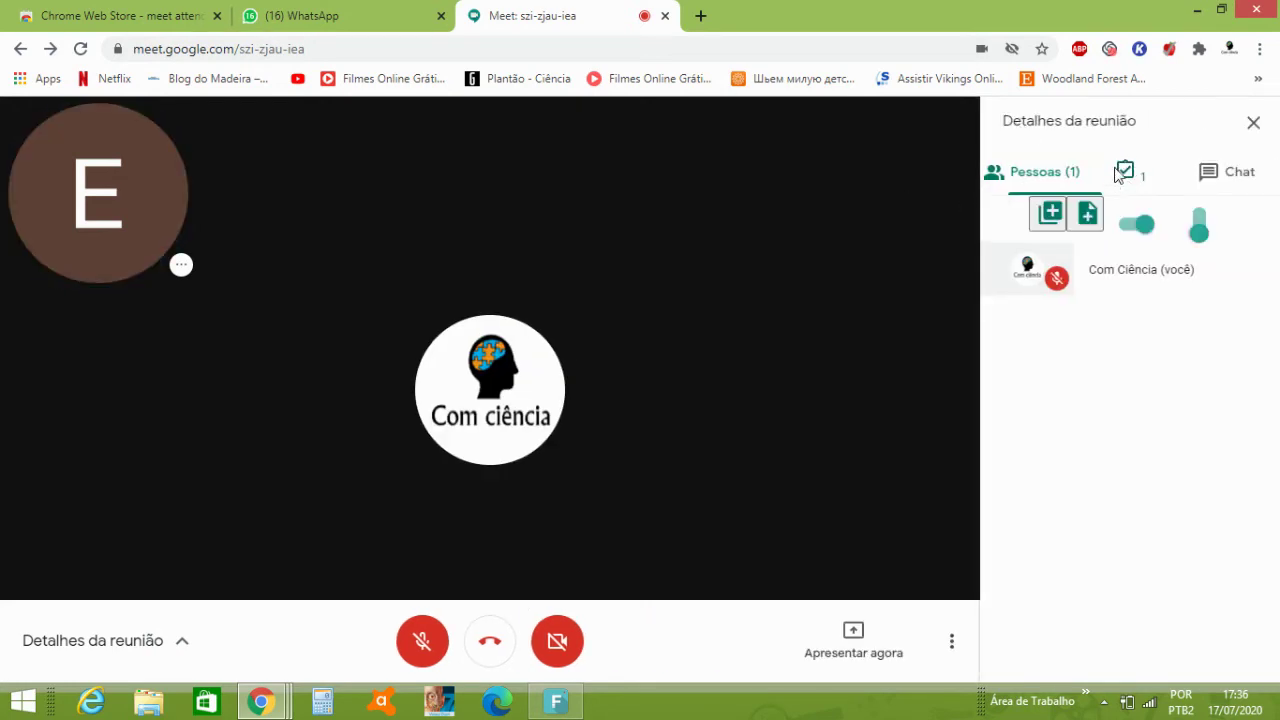
mouse_move(1128, 176)
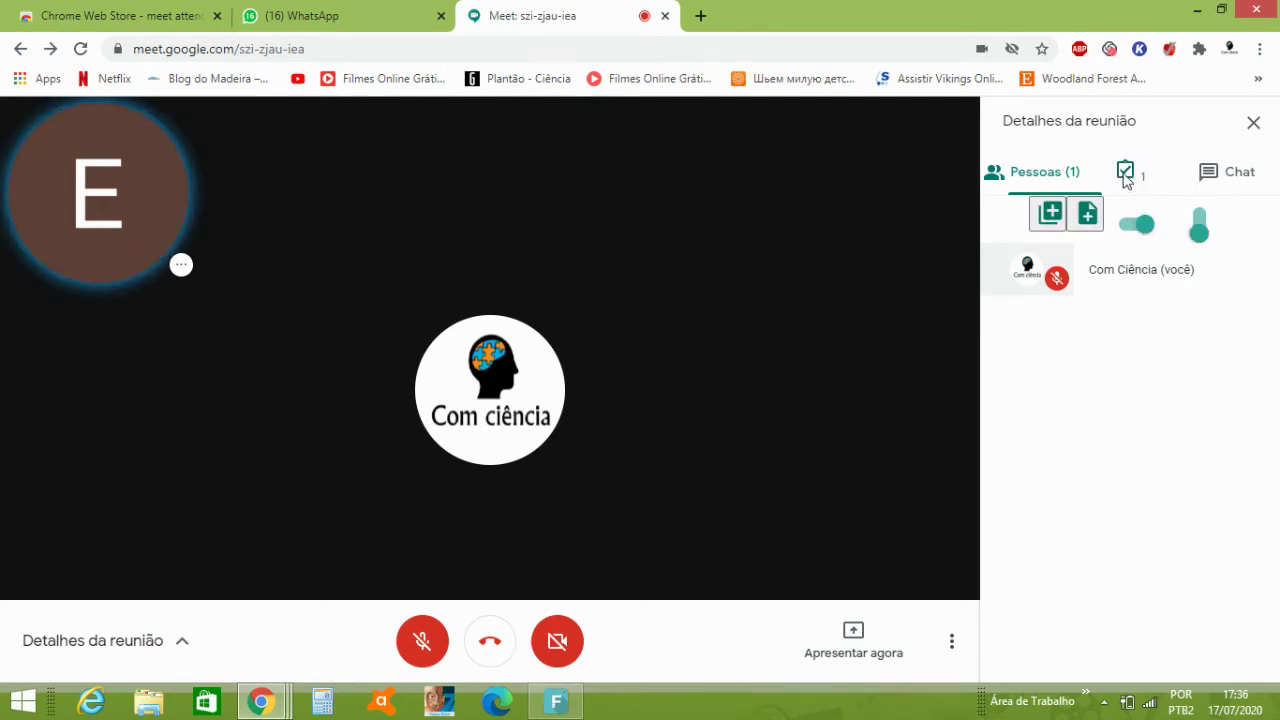
click(1125, 174)
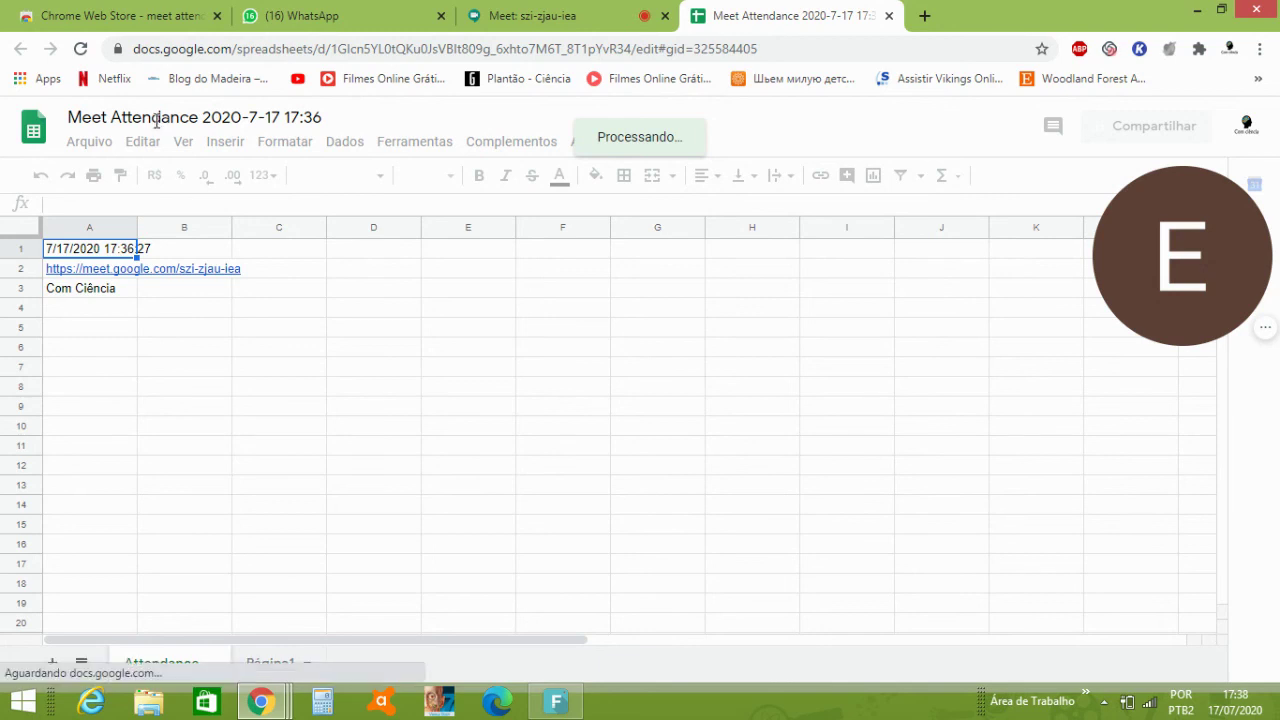
- Rename the attendance spreadsheet "Reunião pedagógica - 2020-7-17 17:36" and close it to return to the meeting
click(153, 118)
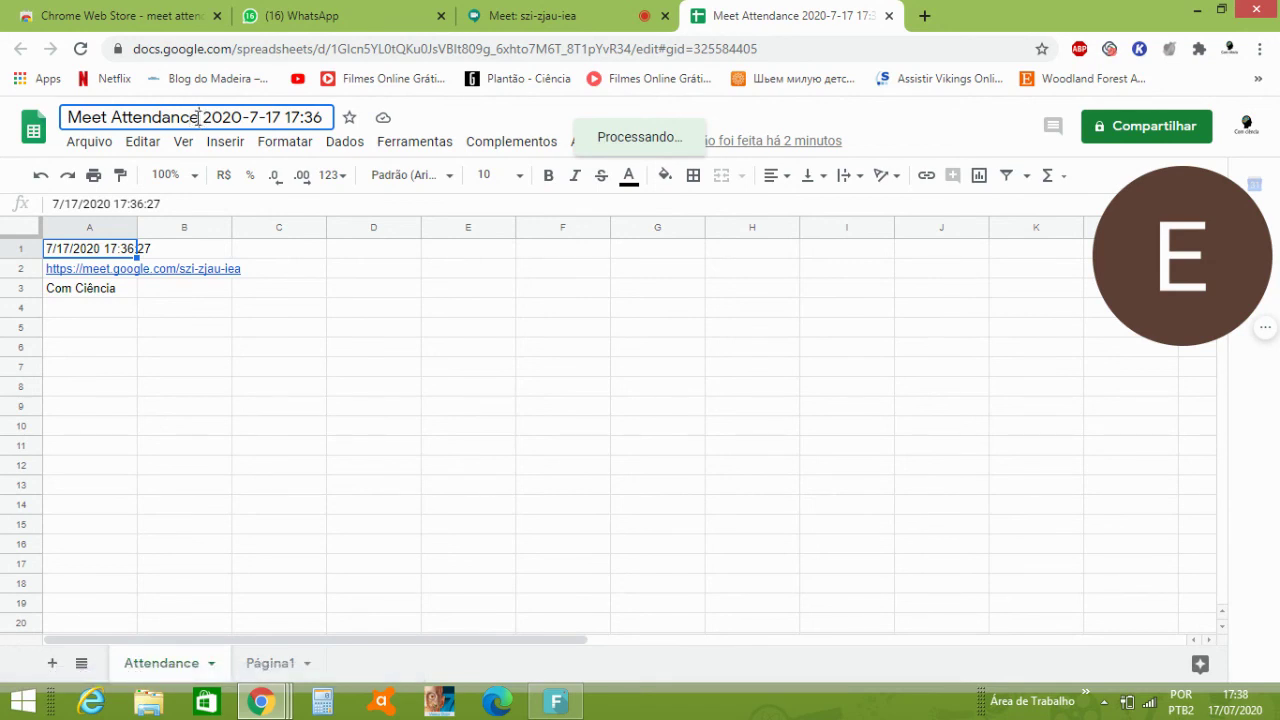
key(ctrl+BackSpace)
key(ctrl+BackSpace)
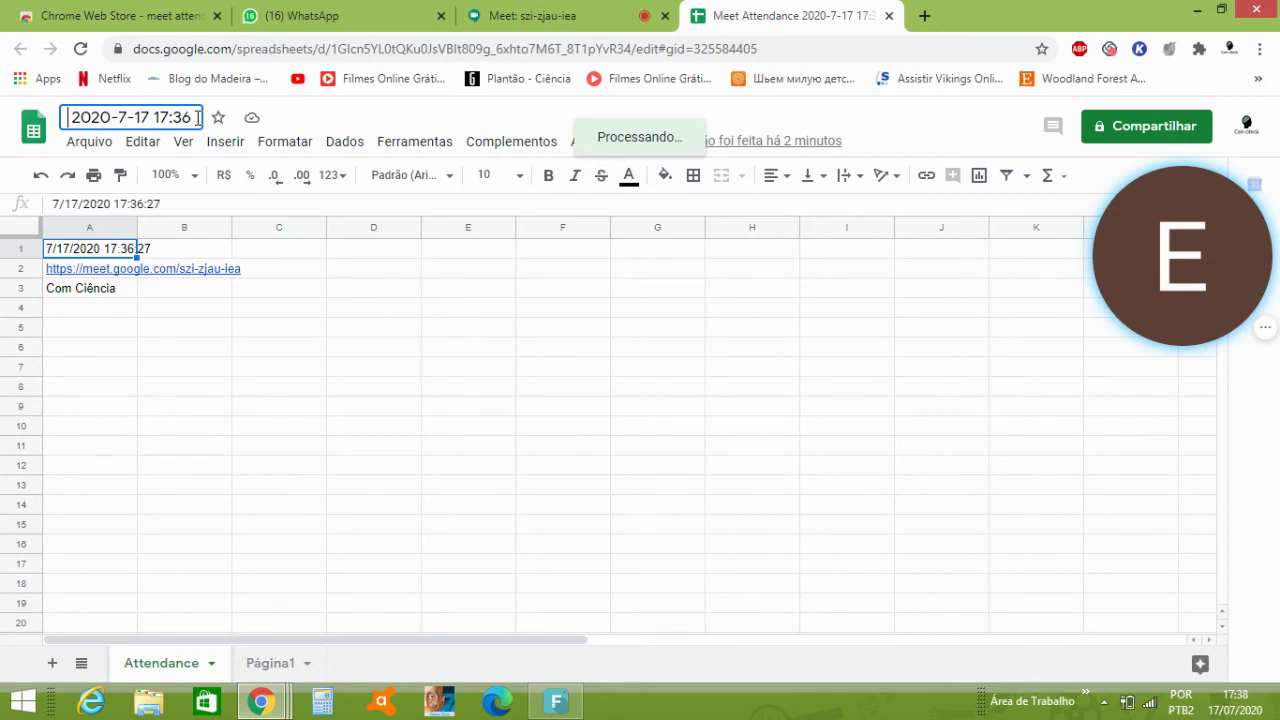
text(r)
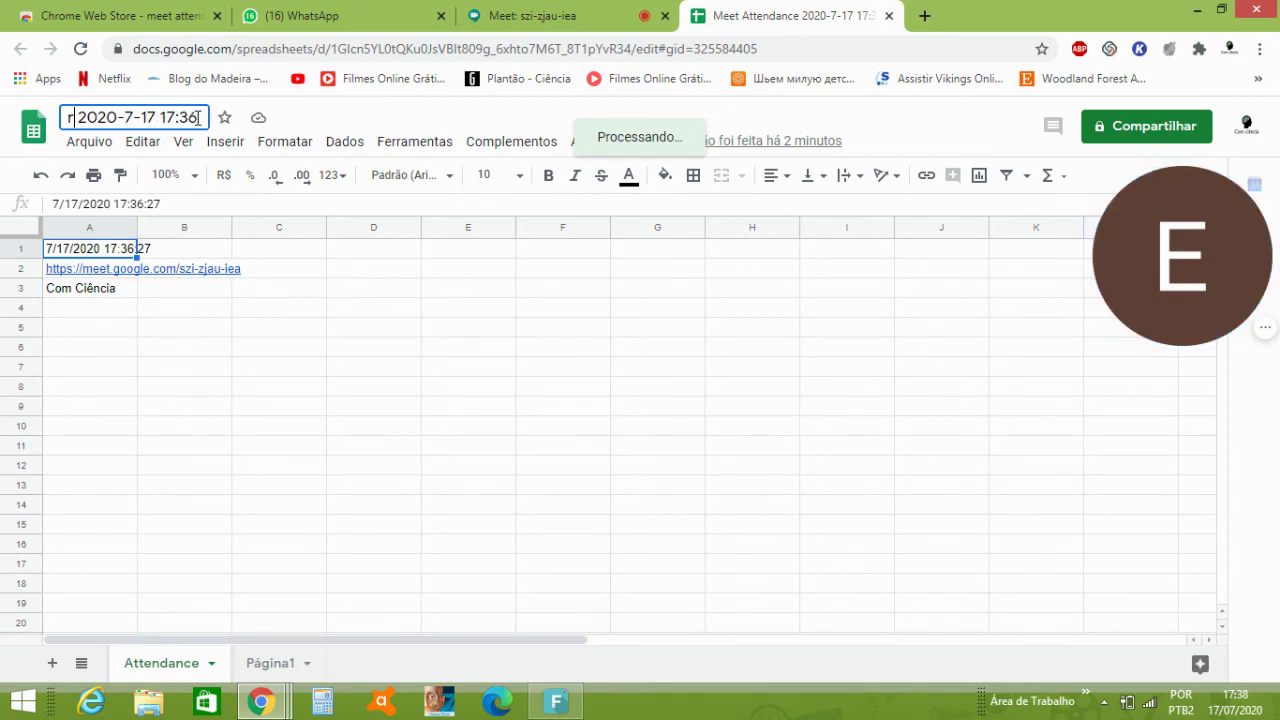
key(BackSpace)
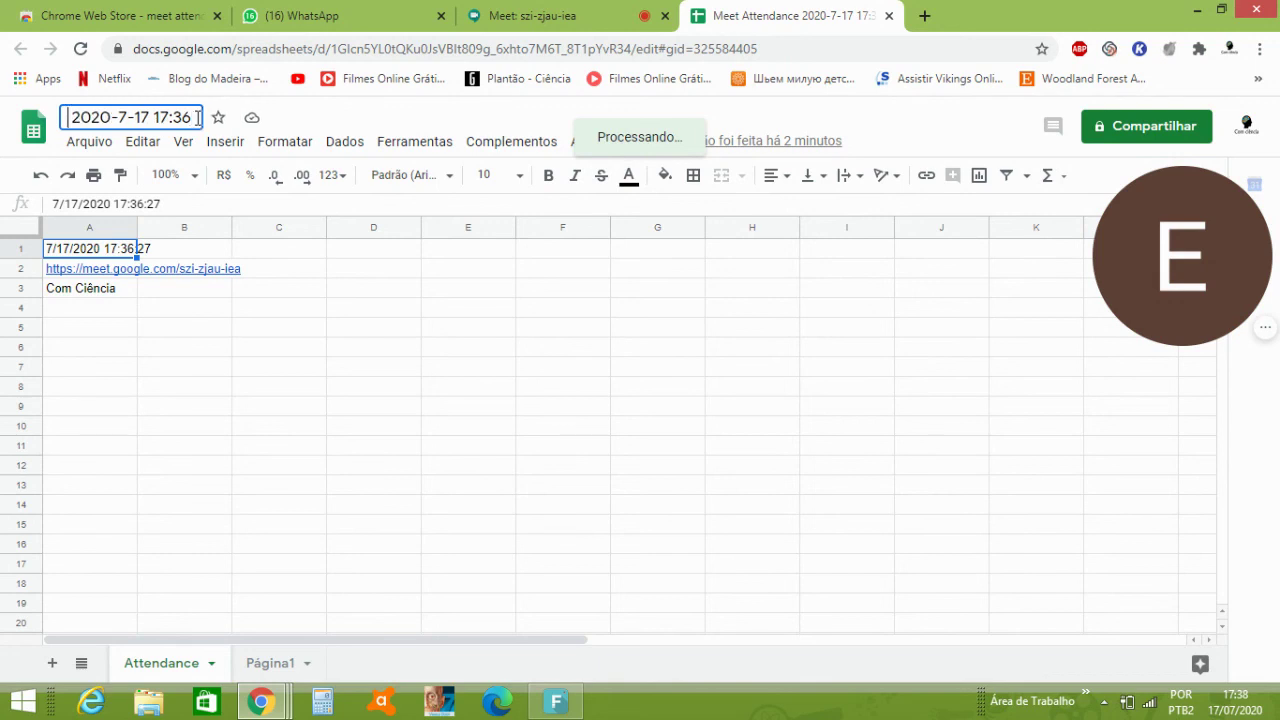
text(R)
text(euniã)
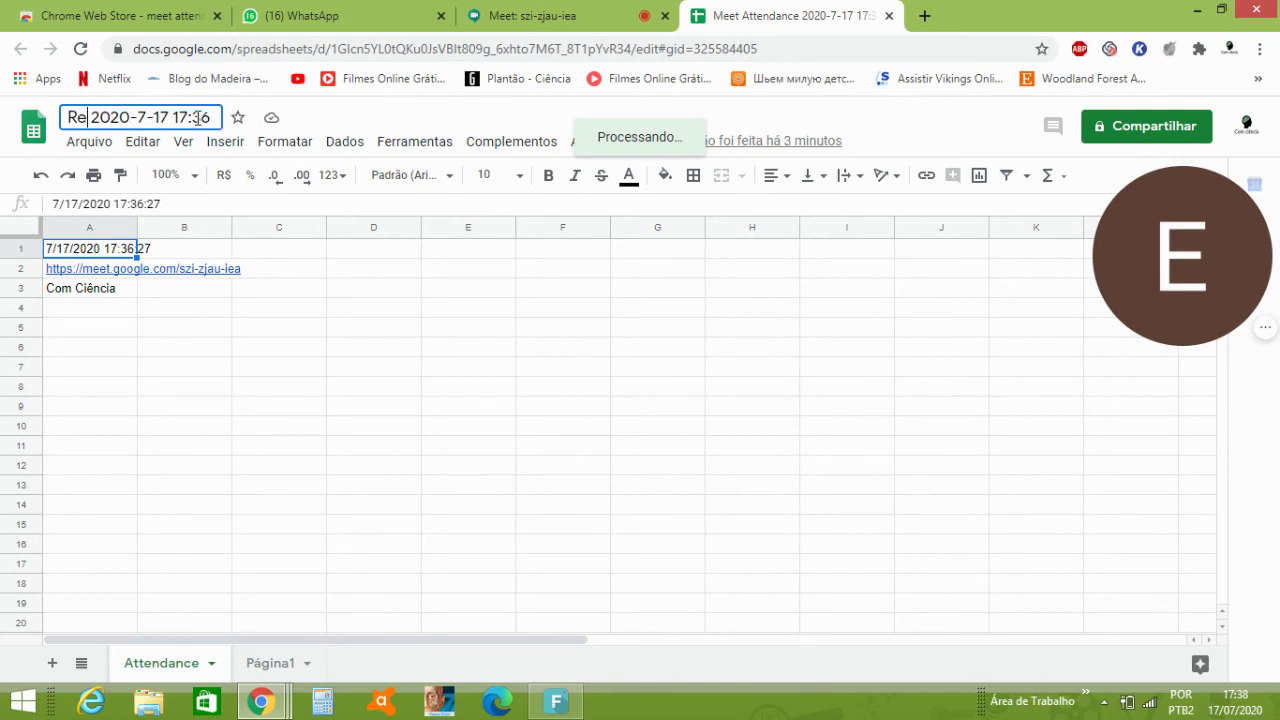
text(o peda)
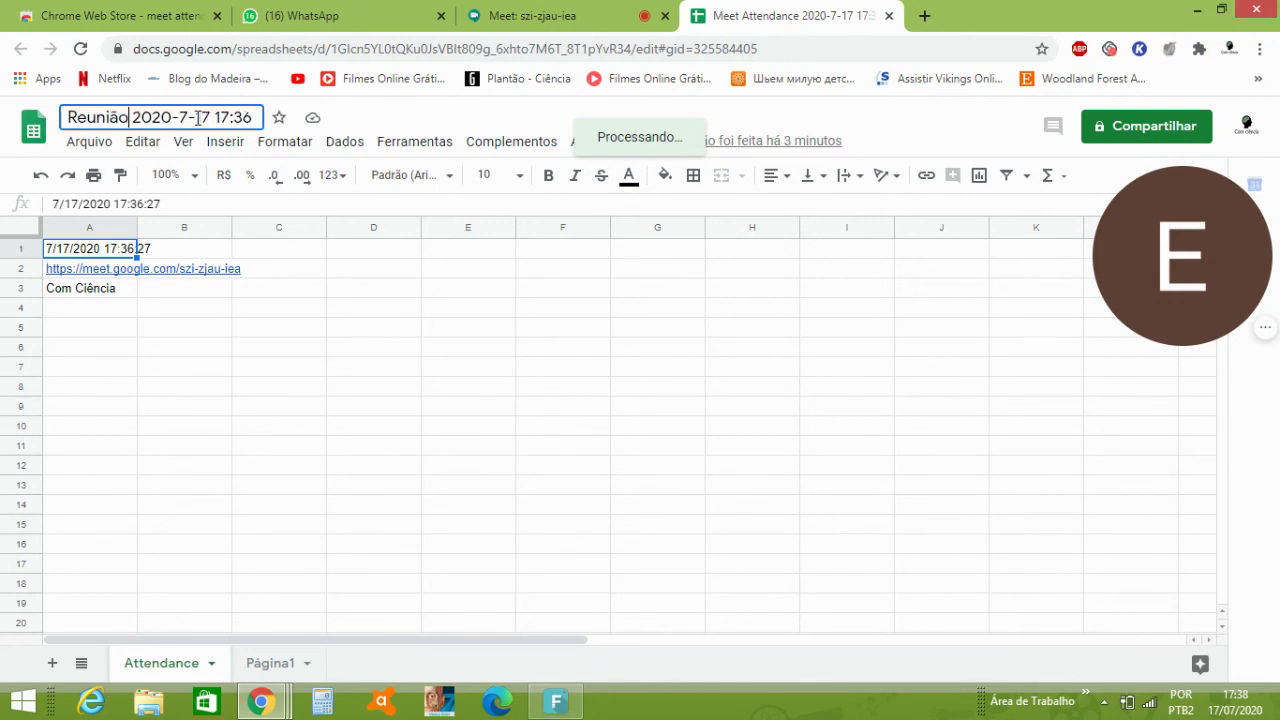
text(g)
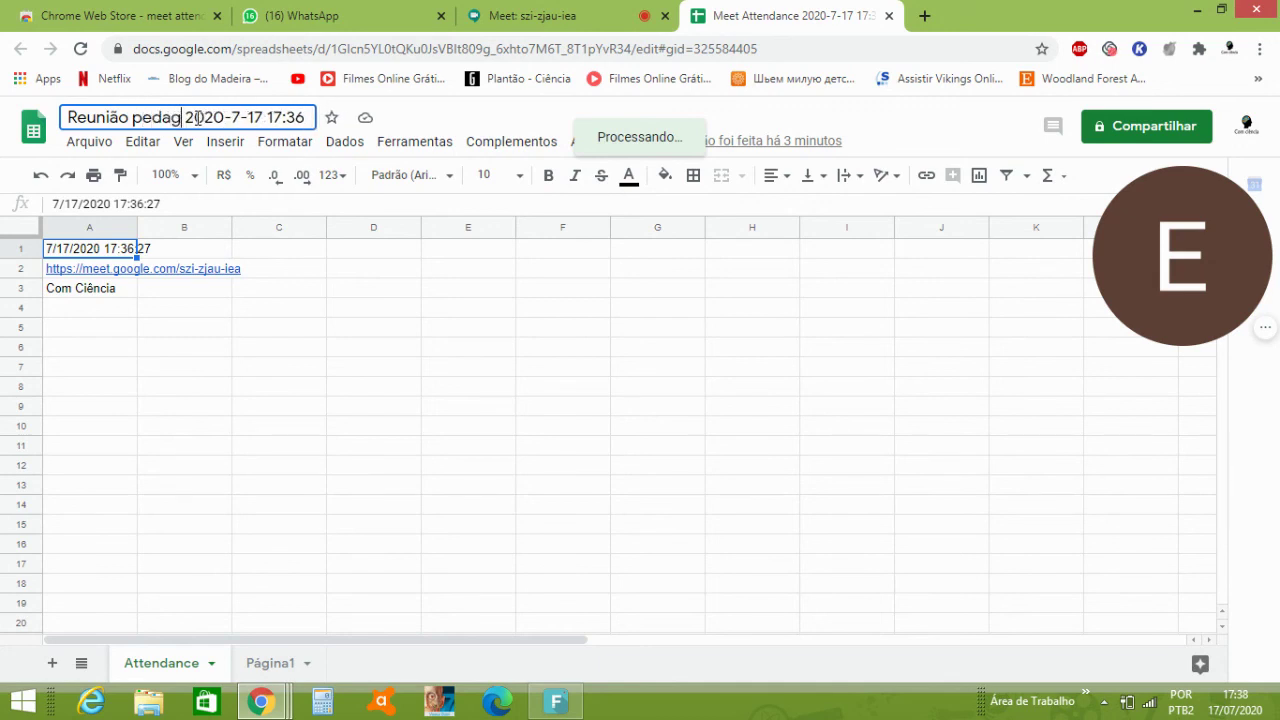
text(ógi)
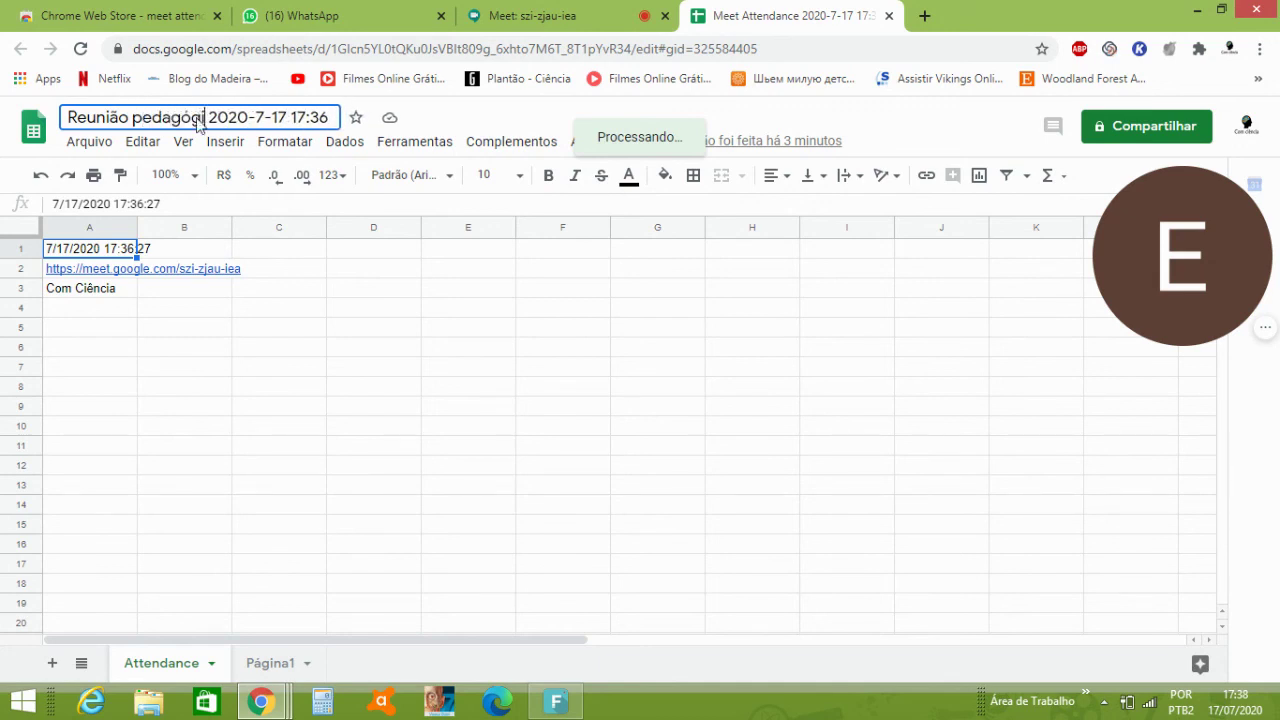
text(ca)
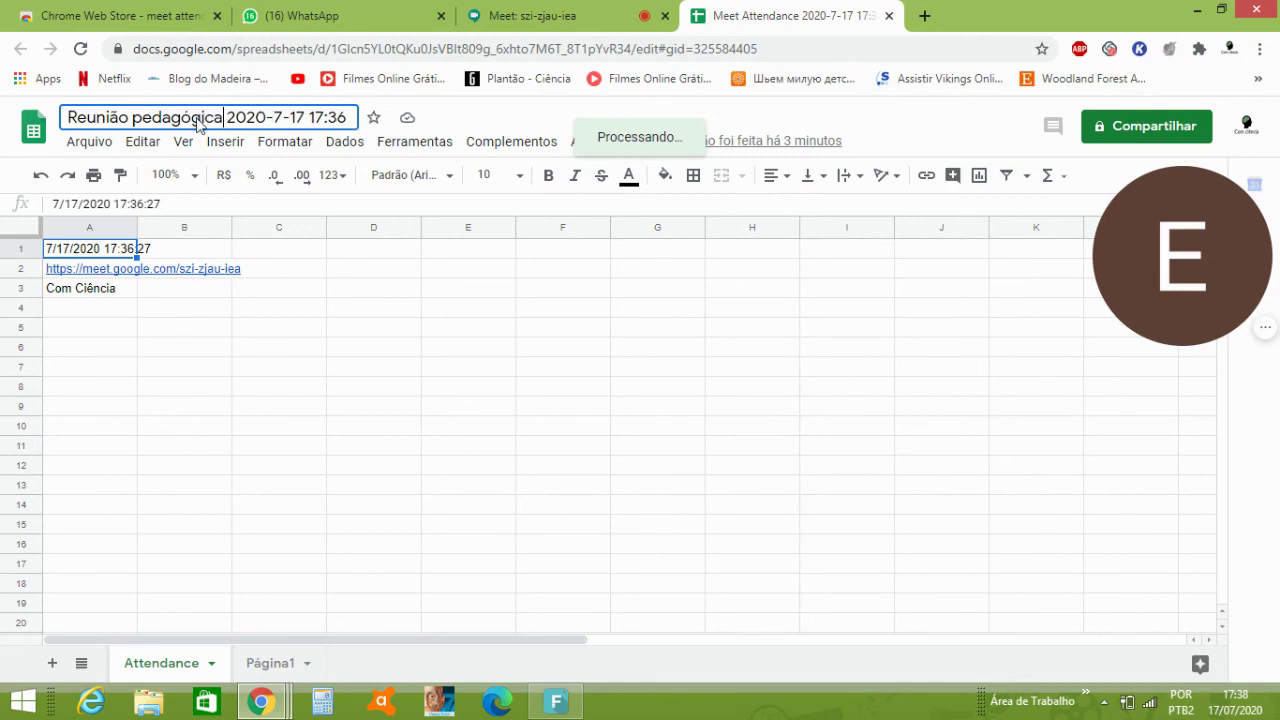
text( -)
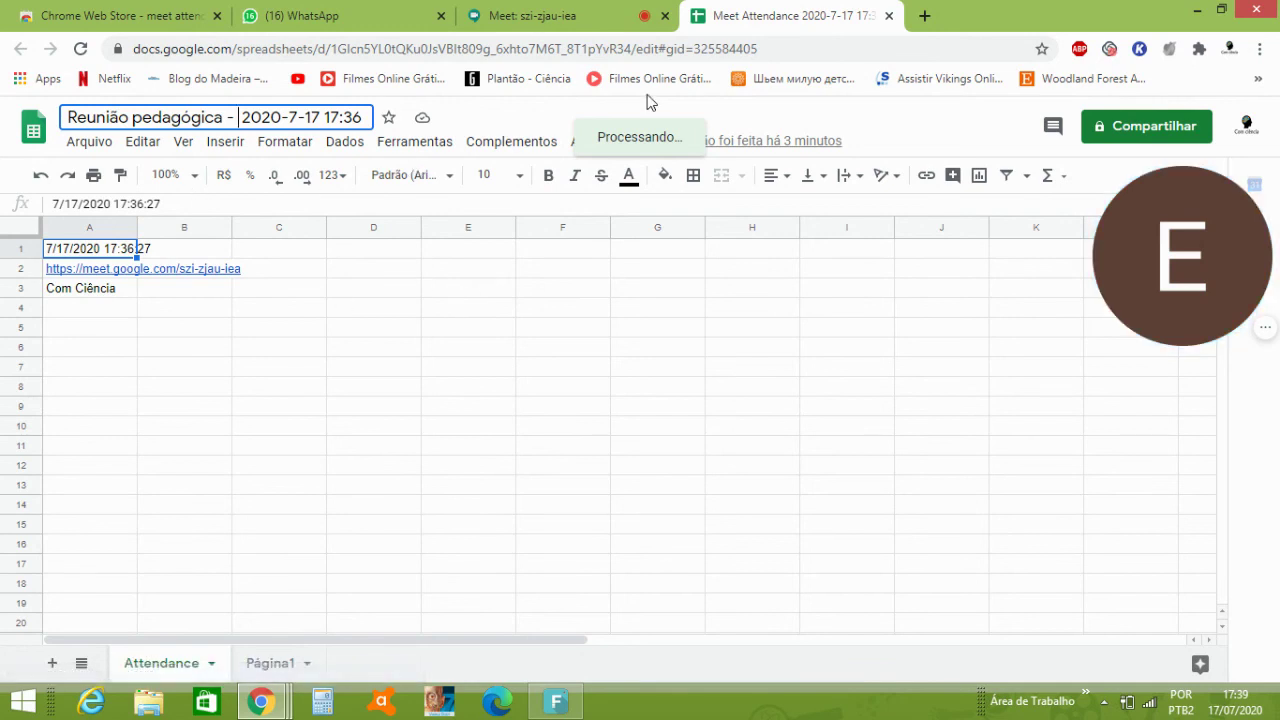
click(886, 16)
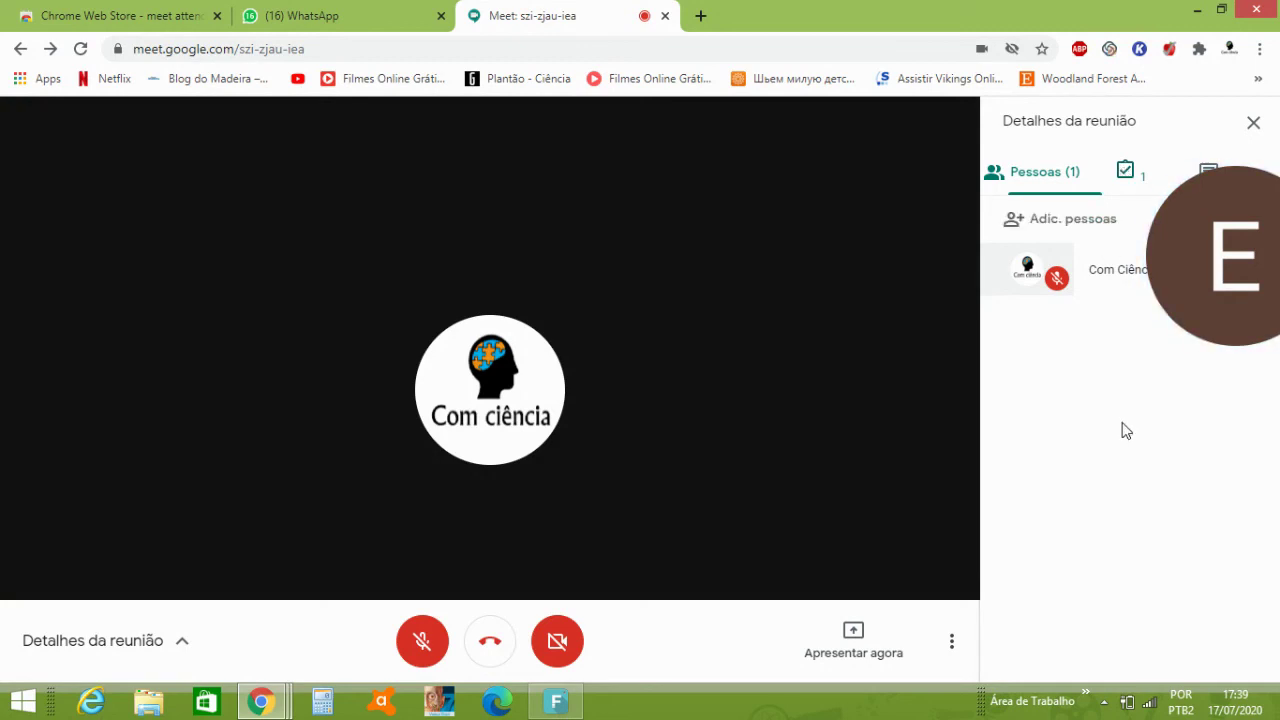
drag(1180, 274, 1083, 426)
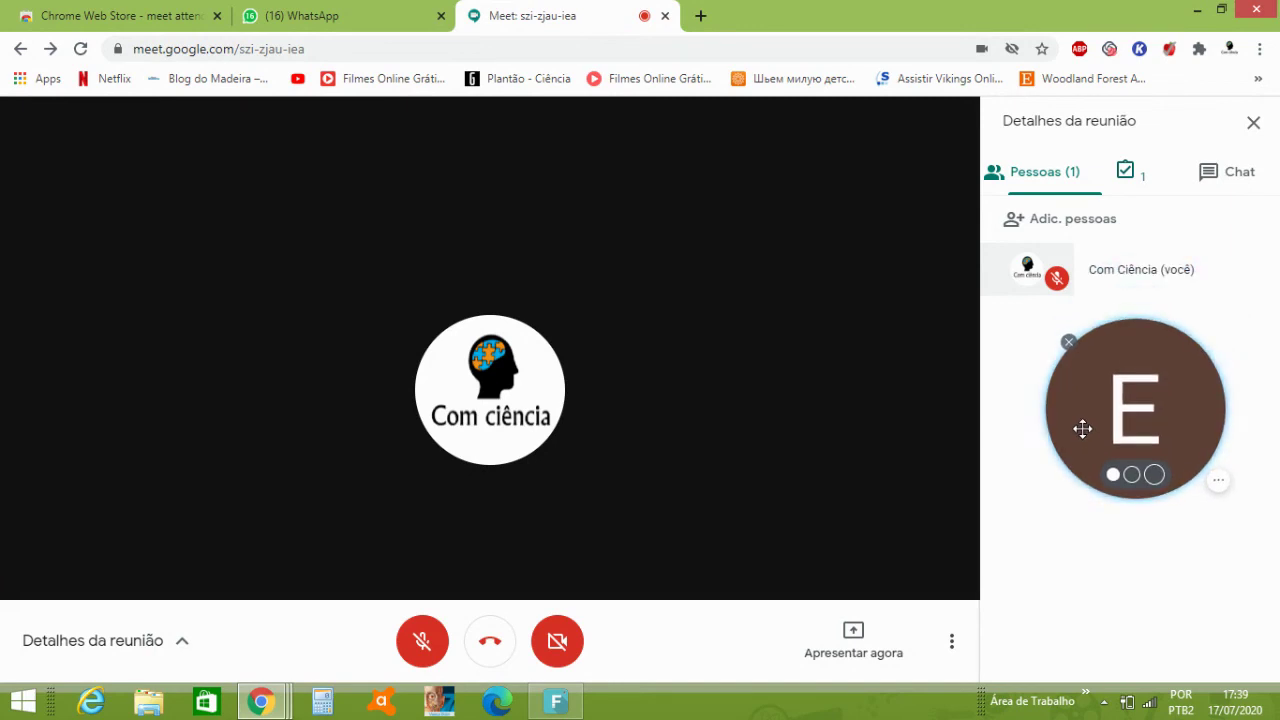